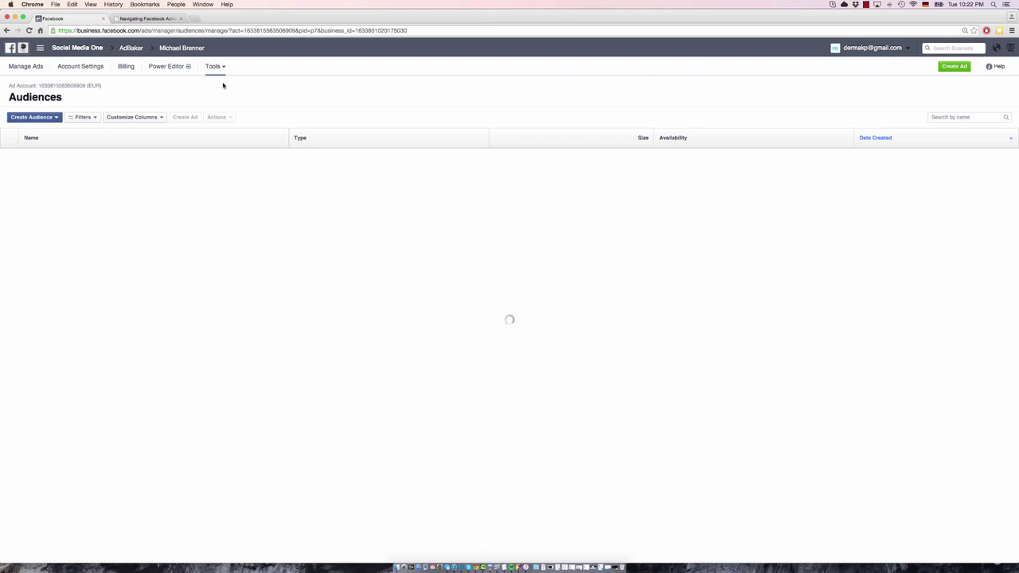
# - Start a new lookalike audience and choose the Adbaker page as its source
pyautogui.click(57, 118)
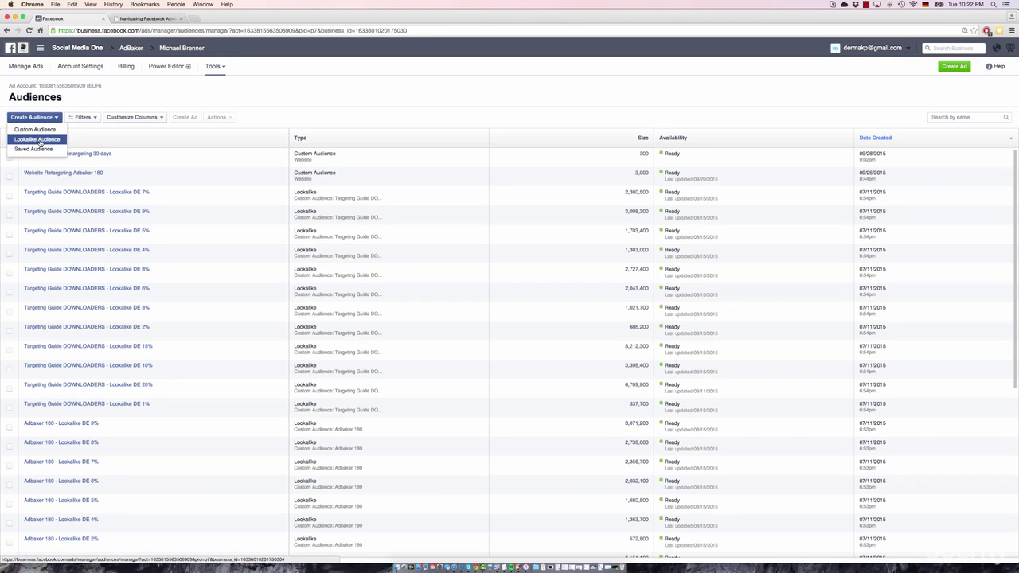
pyautogui.click(38, 139)
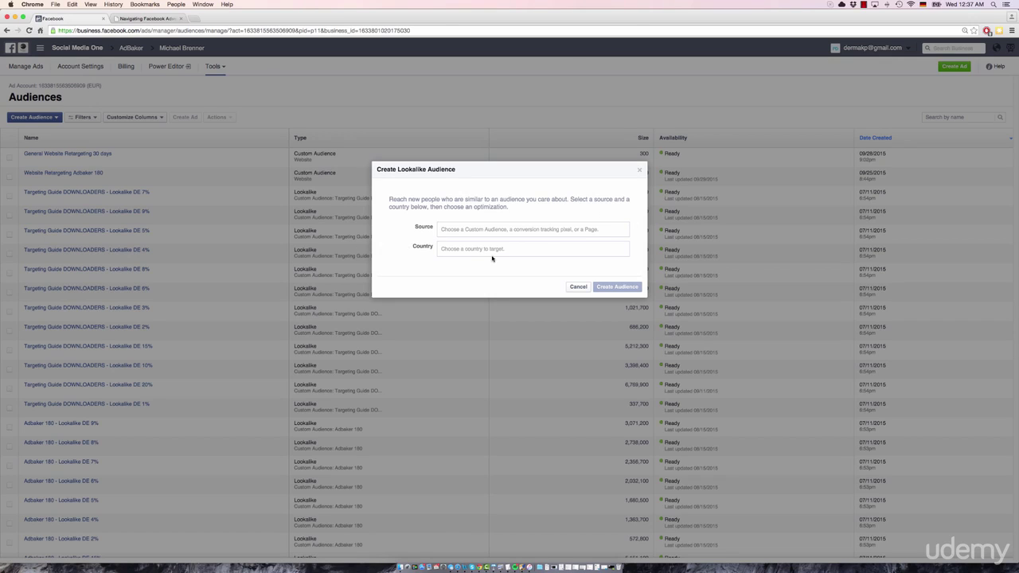
pyautogui.click(445, 227)
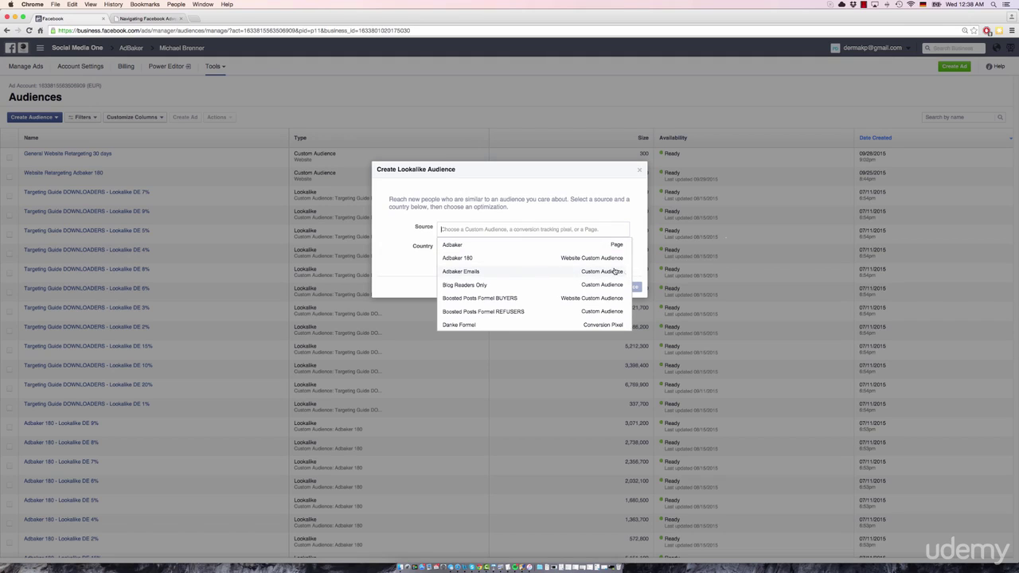
pyautogui.scroll(-2, 599, 297)
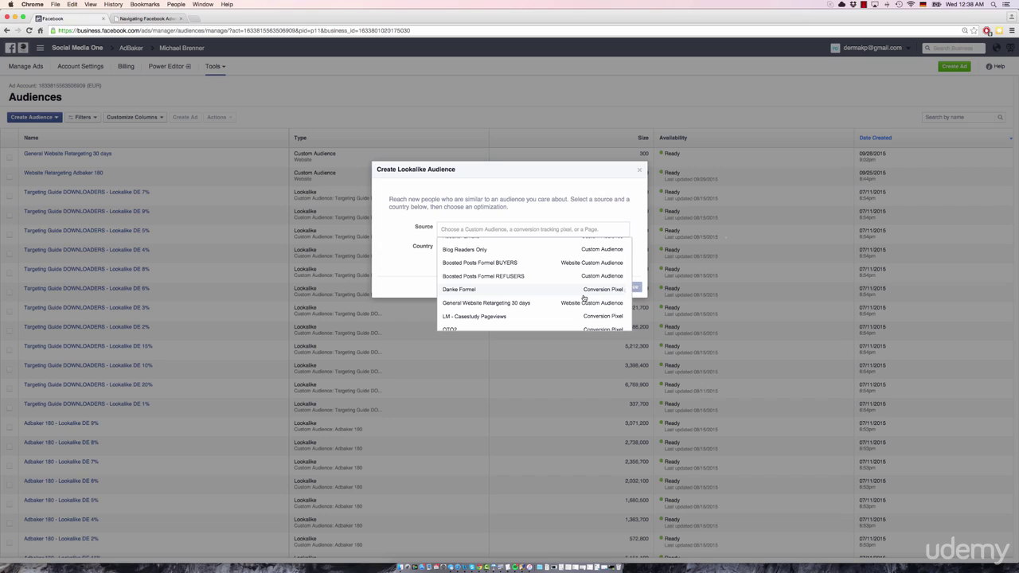
pyautogui.scroll(2, 618, 299)
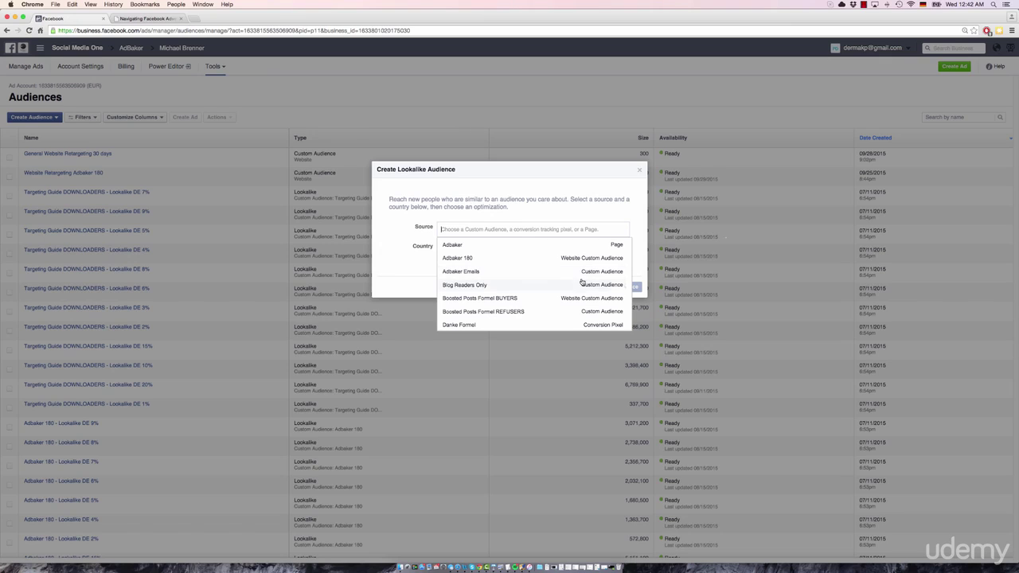
pyautogui.scroll(-1, 613, 311)
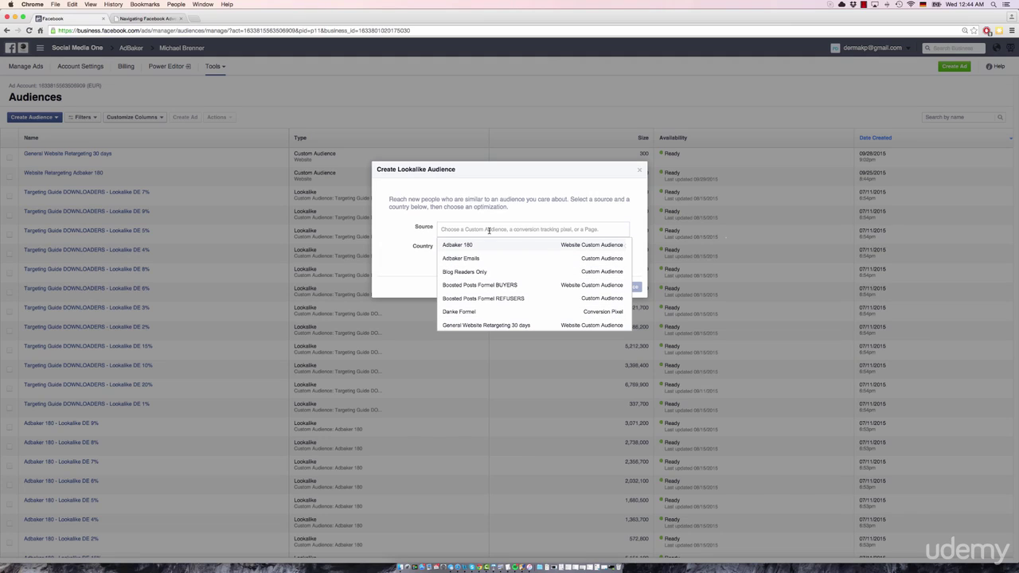
pyautogui.scroll(1, 584, 251)
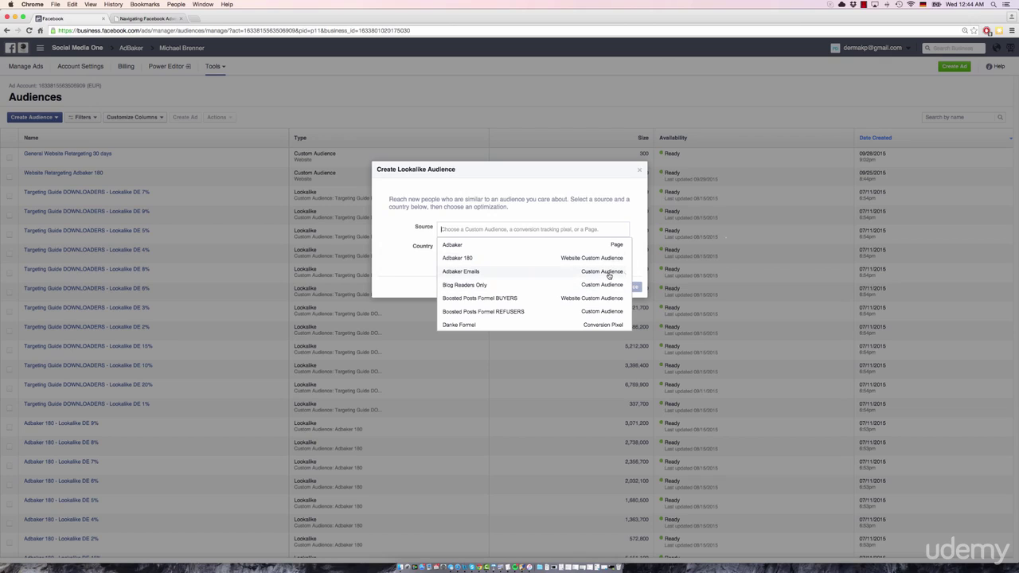
pyautogui.scroll(-1, 610, 296)
pyautogui.scroll(-2, 610, 296)
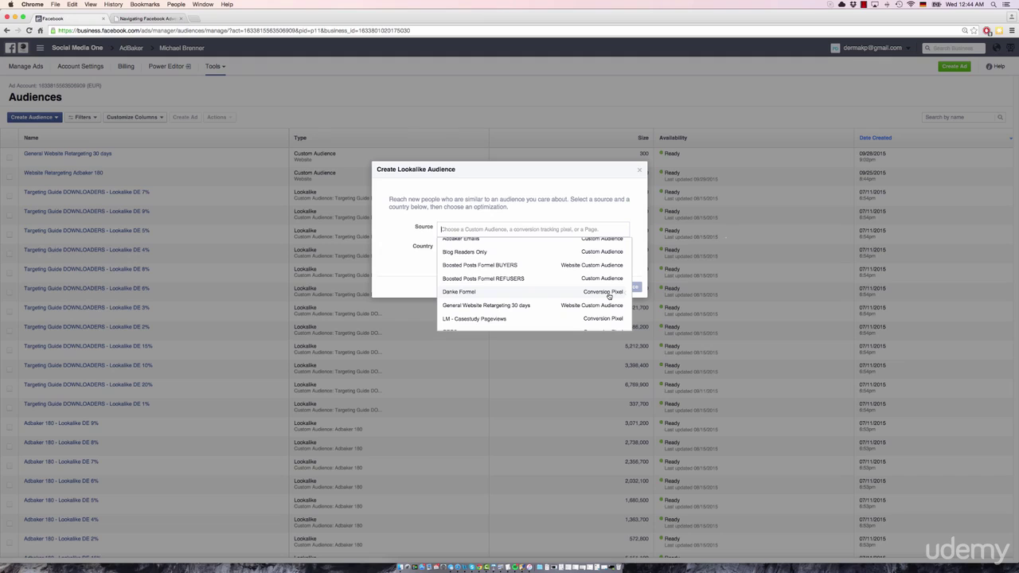
pyautogui.scroll(3, 613, 251)
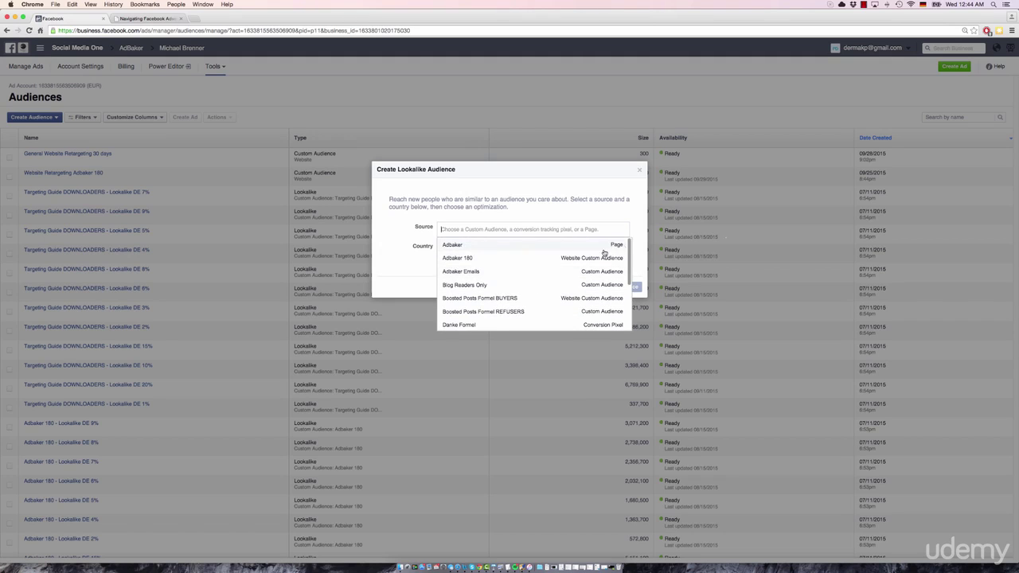
pyautogui.click(621, 247)
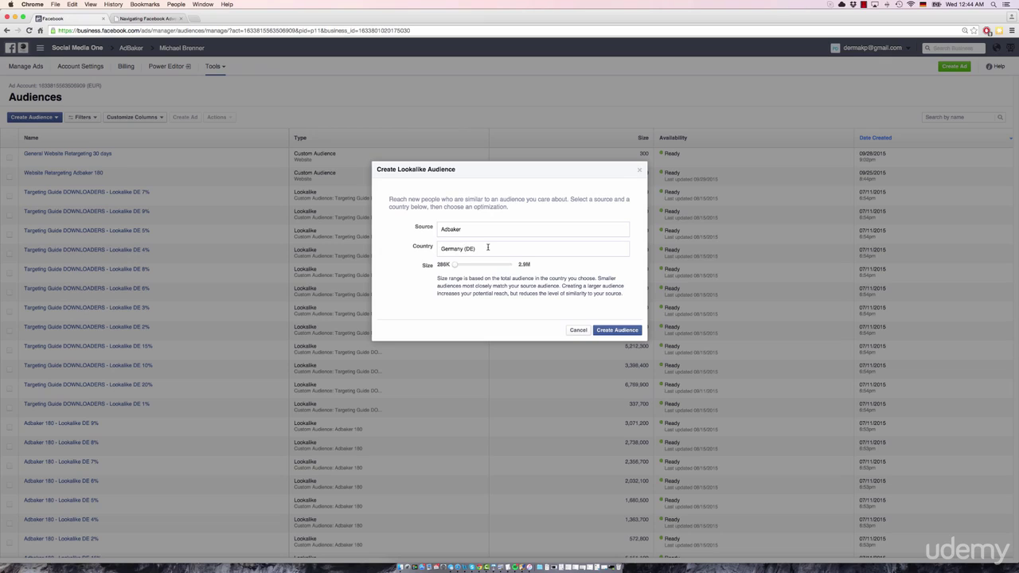
# - Look through the country choices for the lookalike audience, keeping Germany (DE) as the target
pyautogui.click(488, 248)
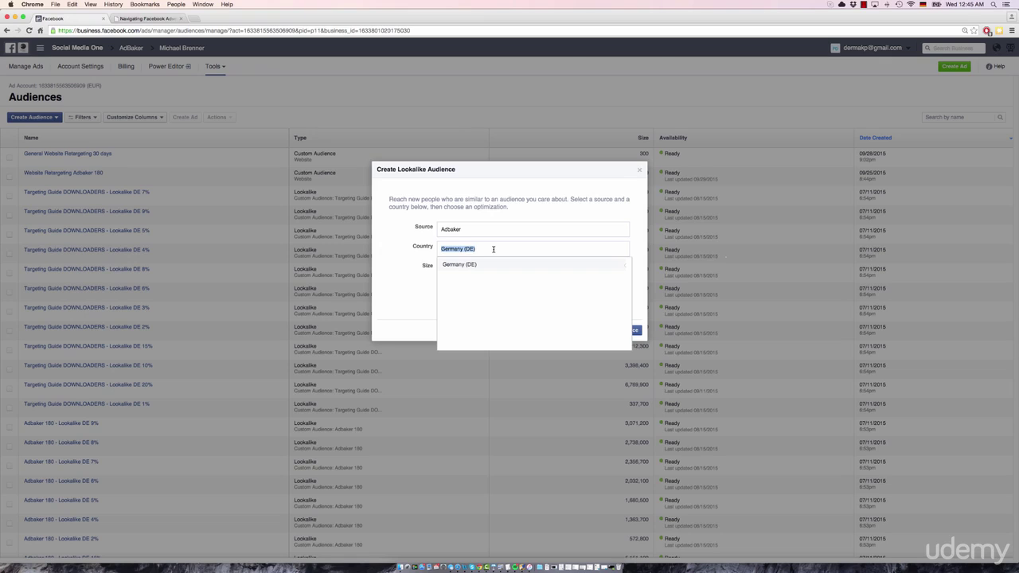
pyautogui.click(481, 249)
pyautogui.tripleClick(439, 250)
pyautogui.click(416, 255)
# - Try lookalike audience sizes of 1,400,000 and 2,900,000 people, returning the size to 290,000 people
pyautogui.moveTo(455, 269)
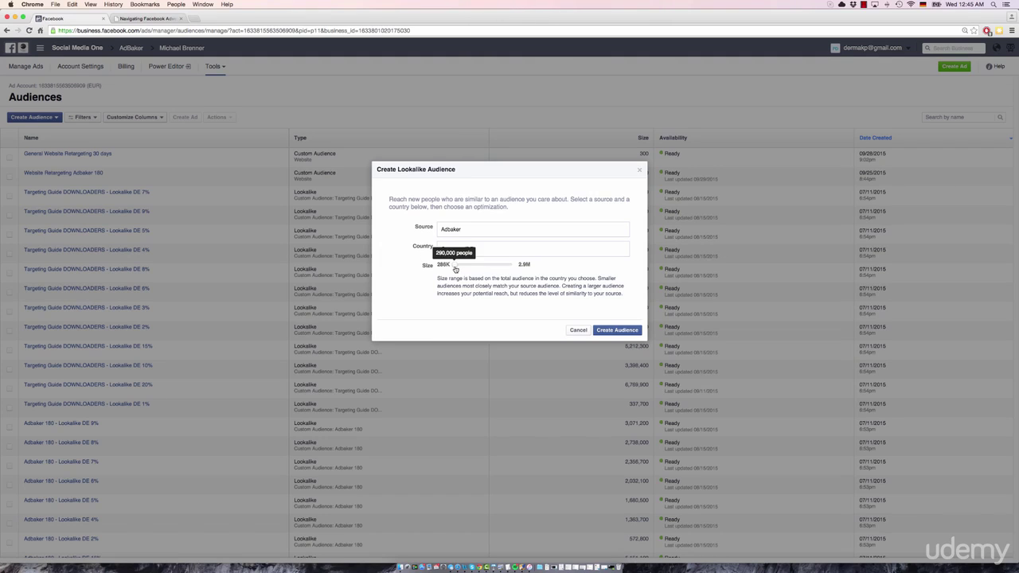
pyautogui.moveTo(455, 268); pyautogui.dragTo(479, 254)
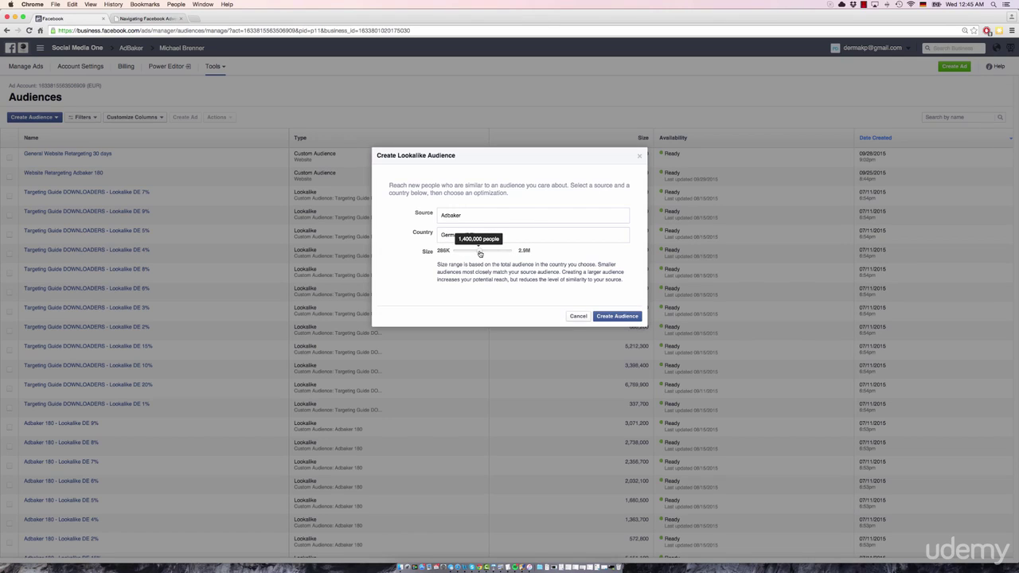
pyautogui.moveTo(480, 253); pyautogui.dragTo(453, 253)
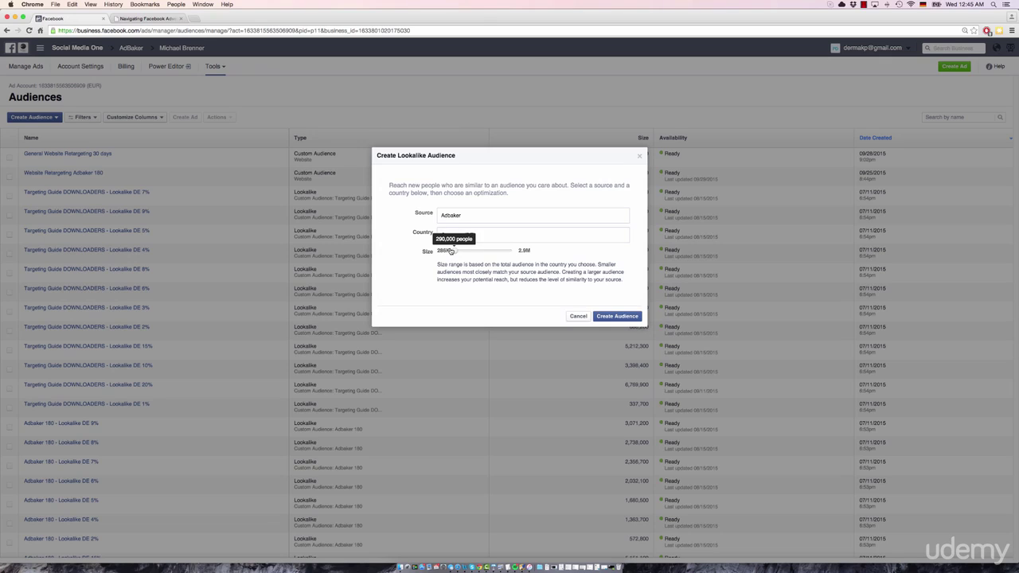
pyautogui.moveTo(452, 251); pyautogui.dragTo(514, 251)
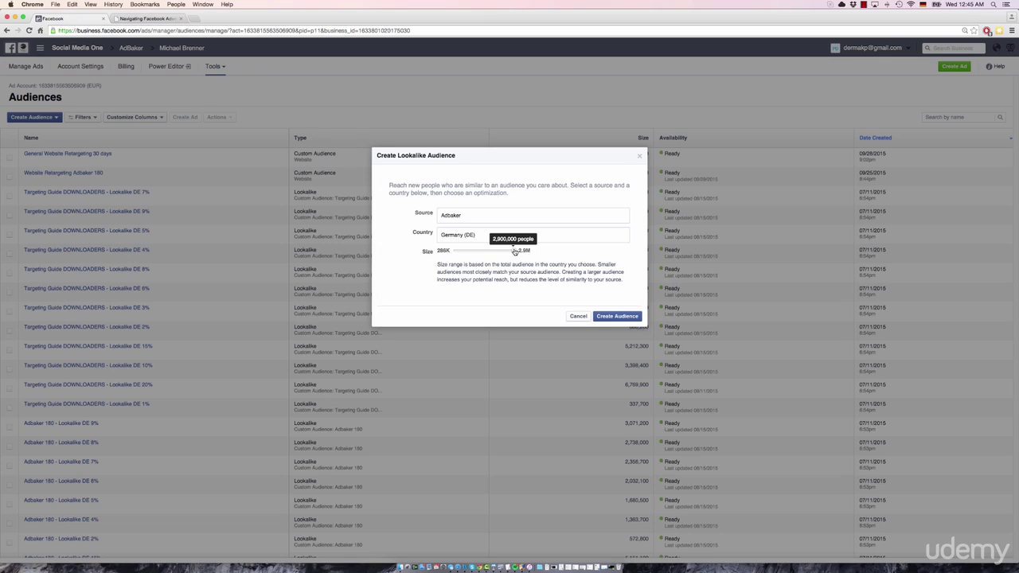
pyautogui.moveTo(514, 252); pyautogui.dragTo(453, 253)
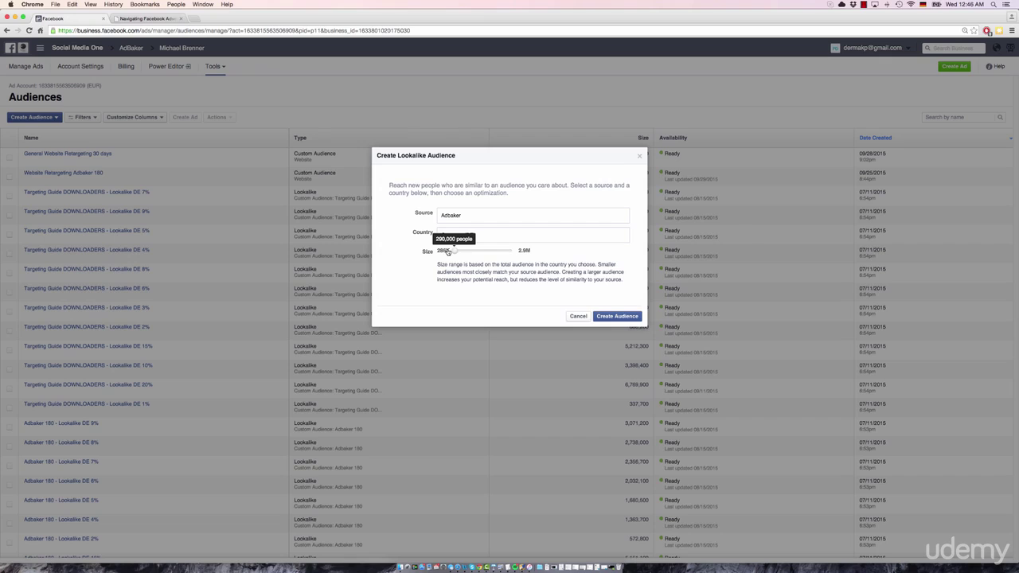
pyautogui.moveTo(448, 252); pyautogui.dragTo(513, 251)
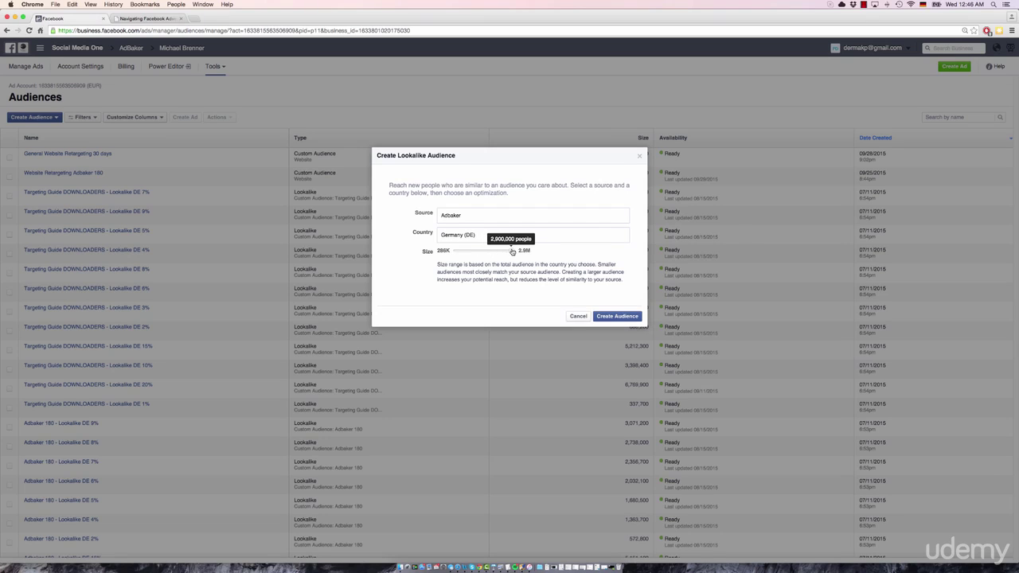
pyautogui.moveTo(510, 252); pyautogui.dragTo(520, 251)
pyautogui.moveTo(520, 251); pyautogui.dragTo(449, 254)
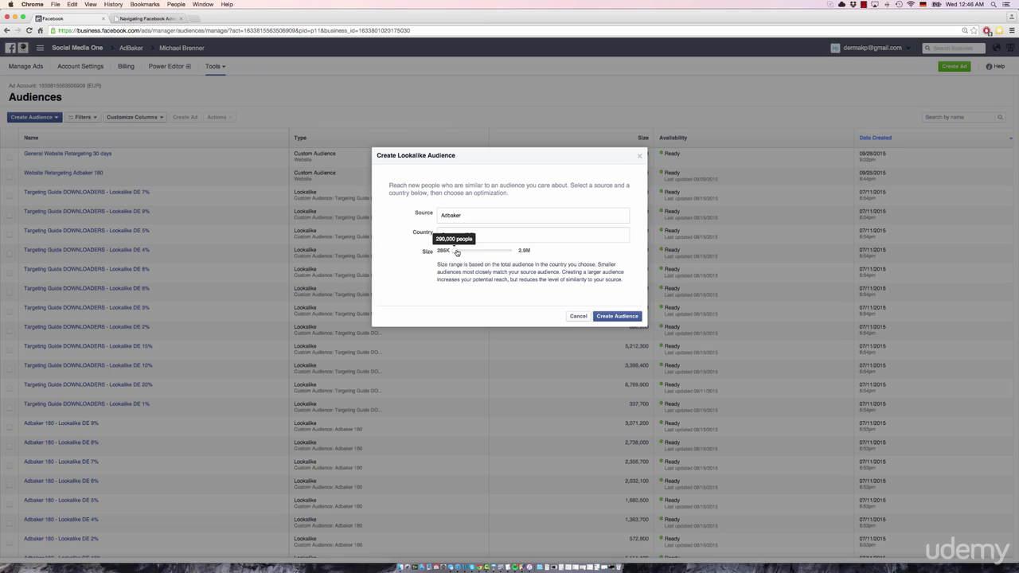
pyautogui.moveTo(456, 252); pyautogui.dragTo(462, 252)
pyautogui.moveTo(462, 252); pyautogui.dragTo(513, 251)
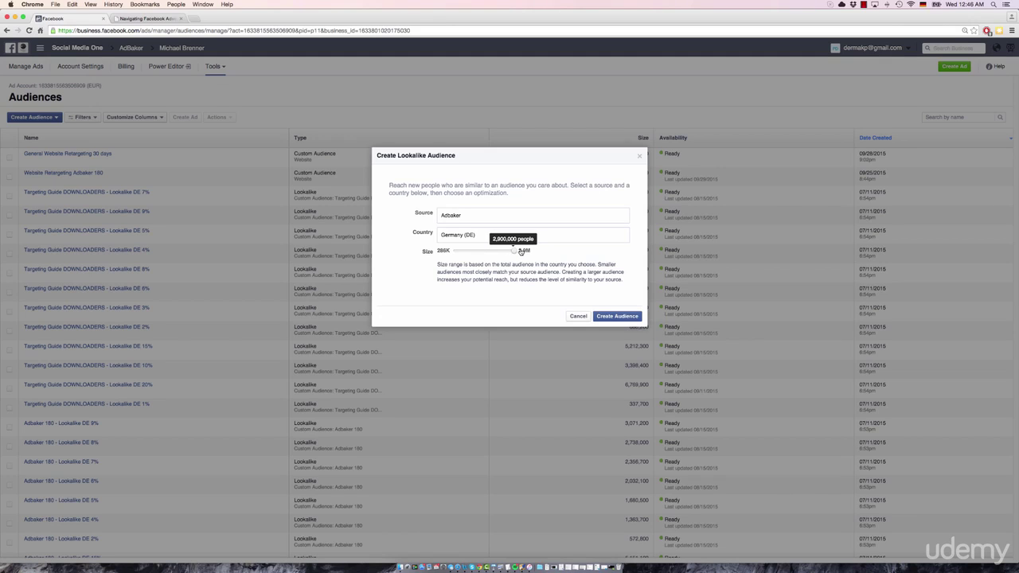
pyautogui.moveTo(521, 252); pyautogui.dragTo(460, 252)
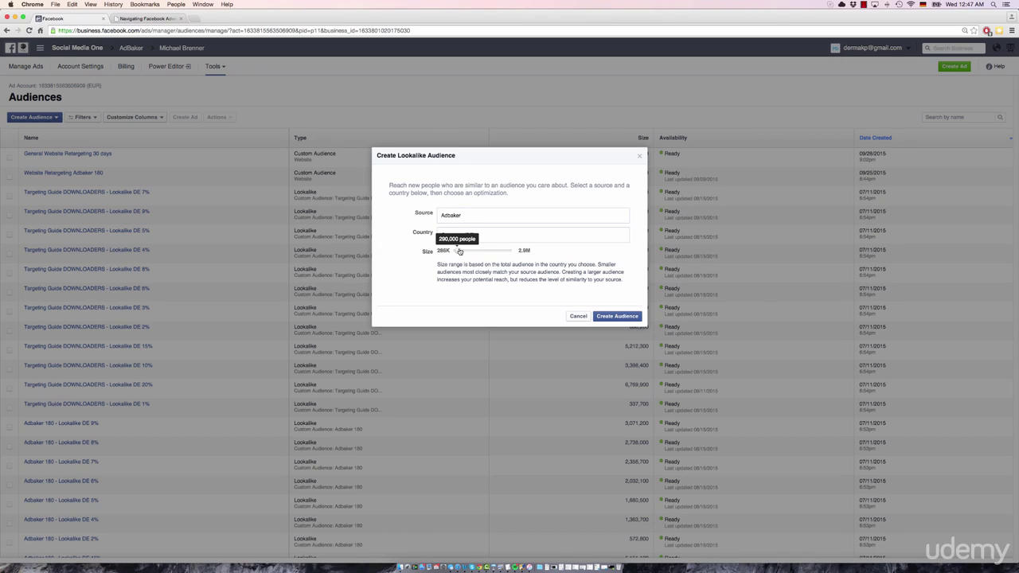
pyautogui.moveTo(460, 252); pyautogui.dragTo(435, 256)
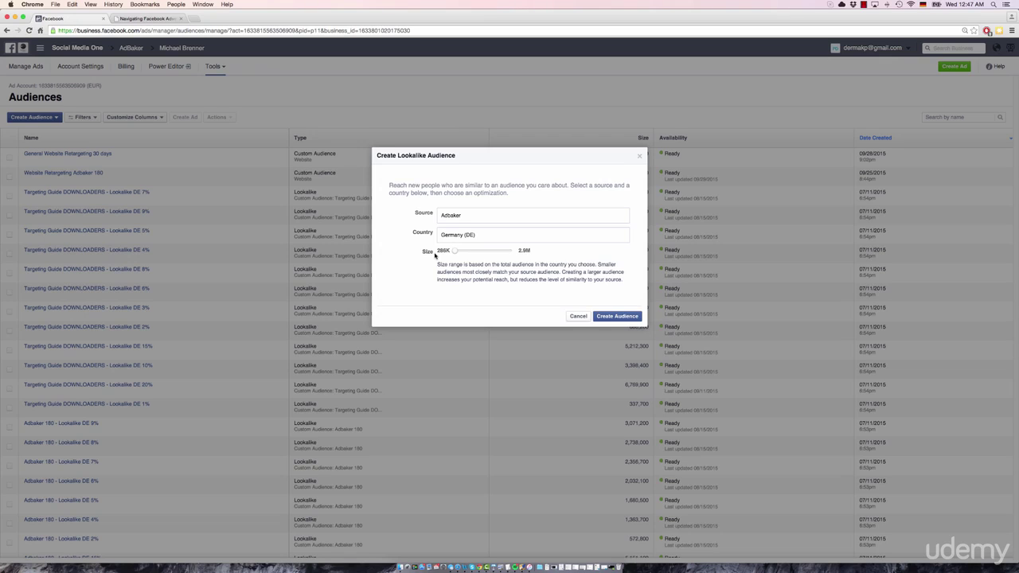
# - Set the audience size to the minimum of 290,000 people and create the lookalike audience
pyautogui.moveTo(455, 252)
pyautogui.mouseDown()
pyautogui.moveTo(517, 253)
pyautogui.moveTo(461, 253)
pyautogui.moveTo(492, 252)
pyautogui.moveTo(472, 253)
pyautogui.mouseUp()
pyautogui.moveTo(472, 254); pyautogui.dragTo(456, 254)
pyautogui.moveTo(456, 254)
pyautogui.moveTo(454, 252)
pyautogui.mouseDown()
pyautogui.moveTo(509, 253)
pyautogui.moveTo(457, 253)
pyautogui.mouseUp()
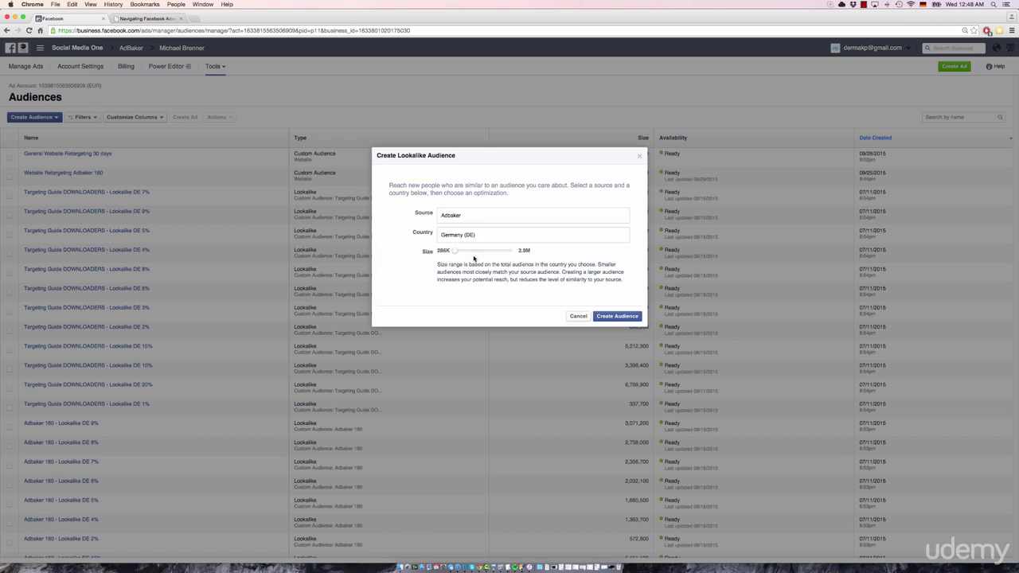
pyautogui.click(616, 317)
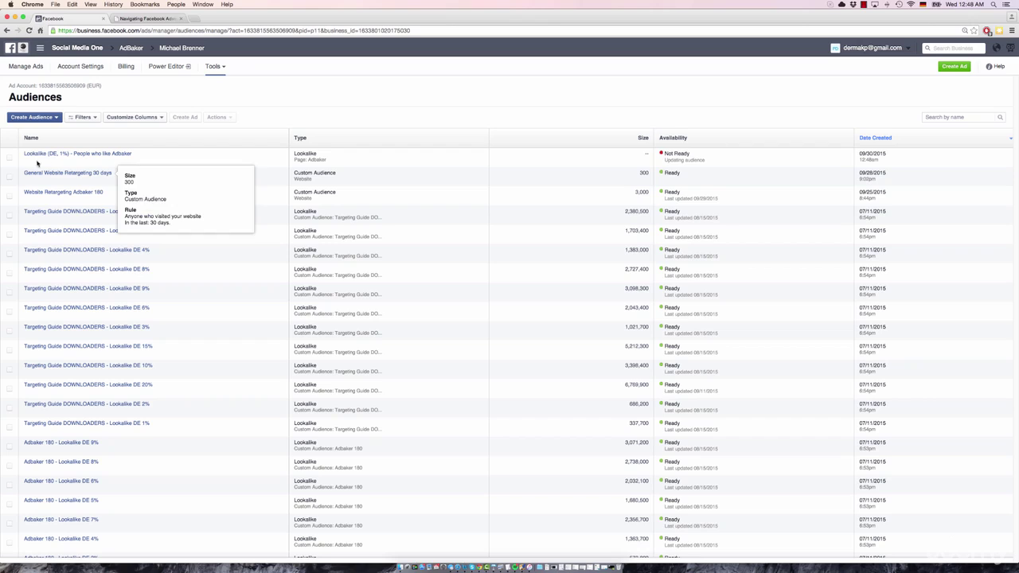
pyautogui.moveTo(26, 158)
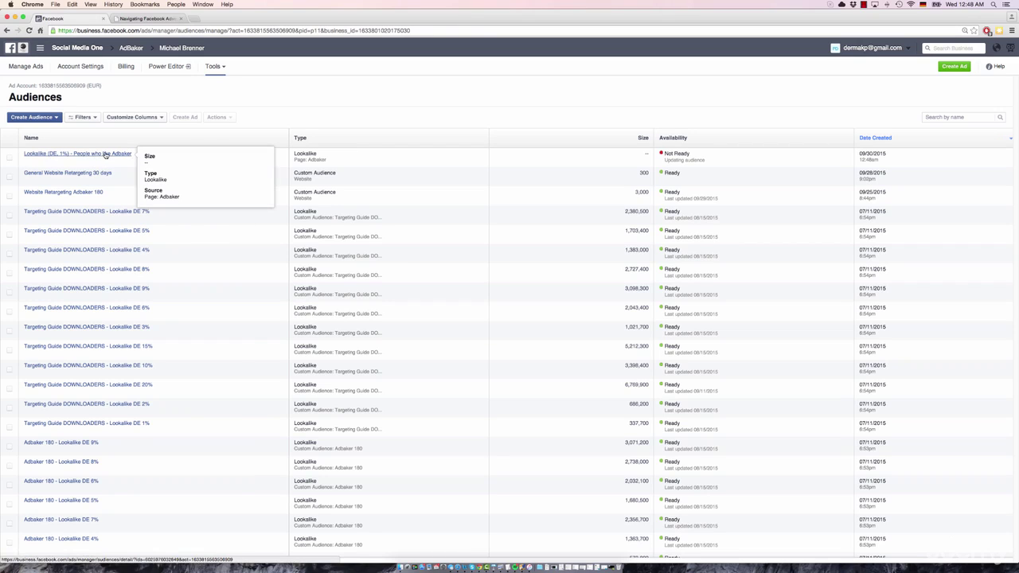